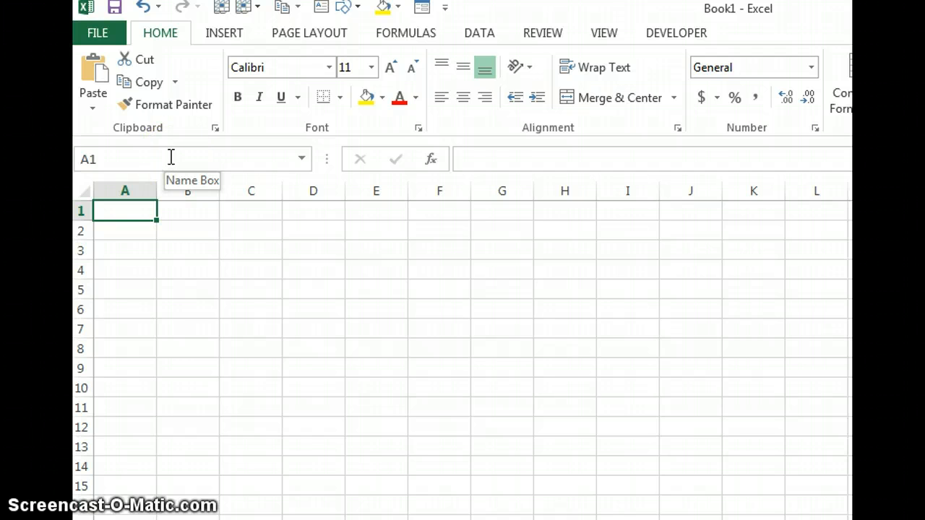
pyautogui.click(144, 209)
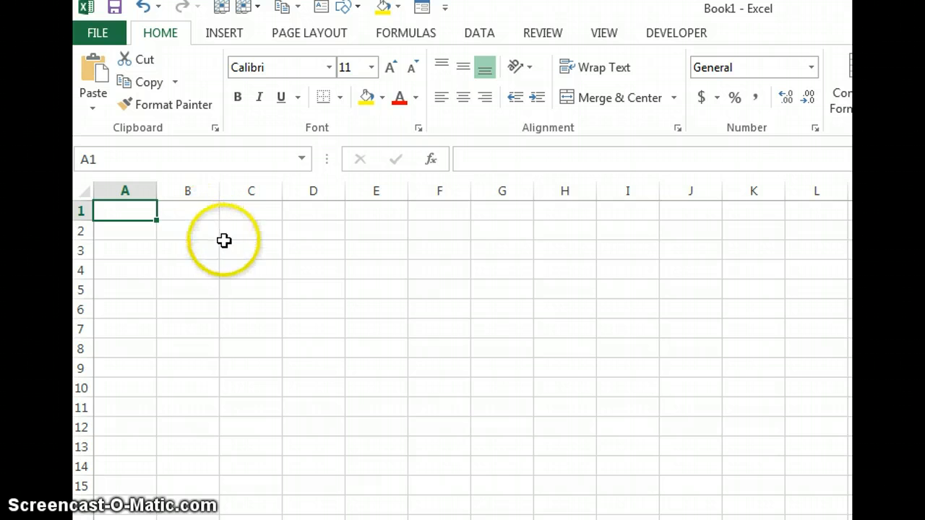
pyautogui.click(233, 249)
pyautogui.click(313, 264)
pyautogui.click(465, 291)
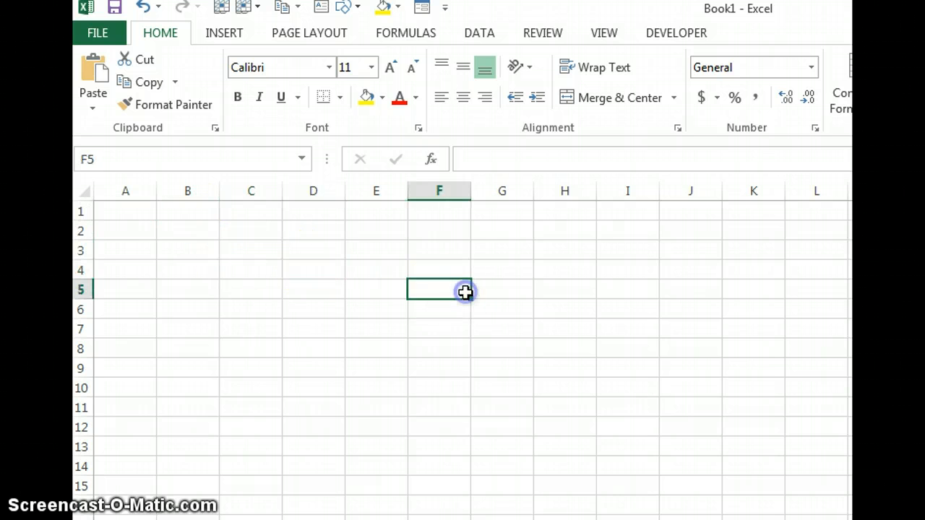
pyautogui.click(525, 305)
pyautogui.click(628, 304)
pyautogui.click(617, 291)
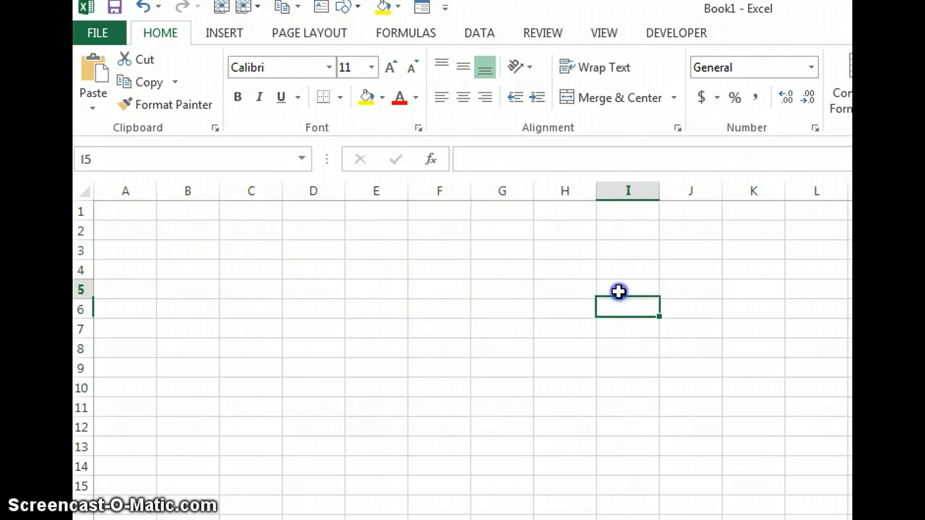
pyautogui.click(562, 293)
pyautogui.click(510, 324)
pyautogui.click(358, 351)
pyautogui.click(302, 343)
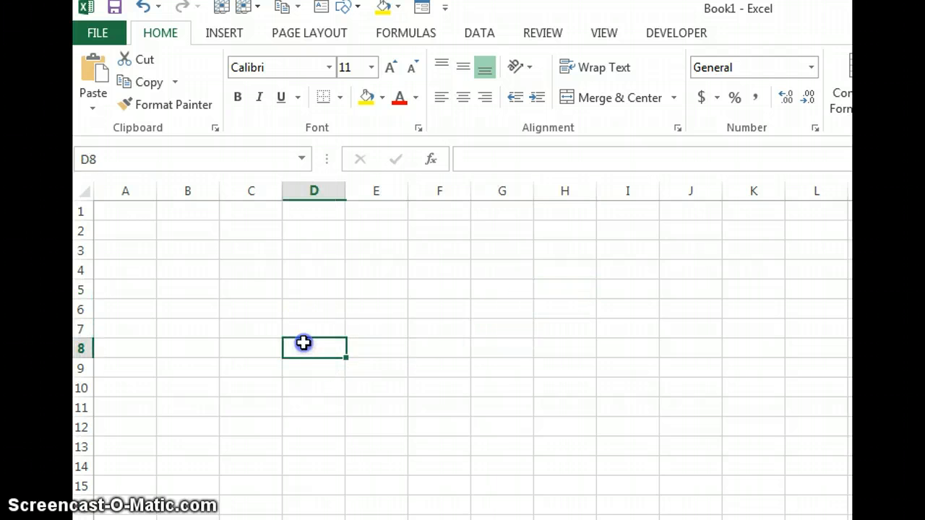
# Select the whole of column D, the whole of row 6, and the cell D6 where they cross.
pyautogui.click(316, 190)
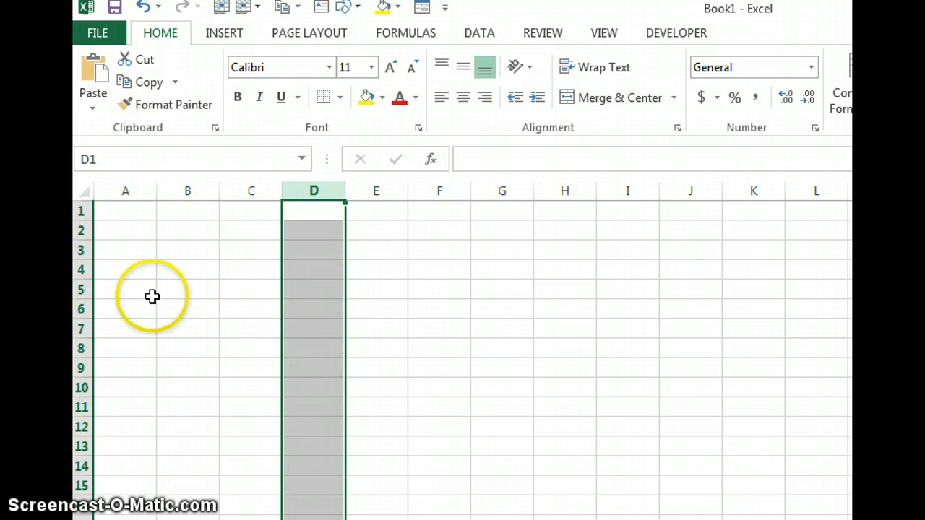
pyautogui.click(79, 309)
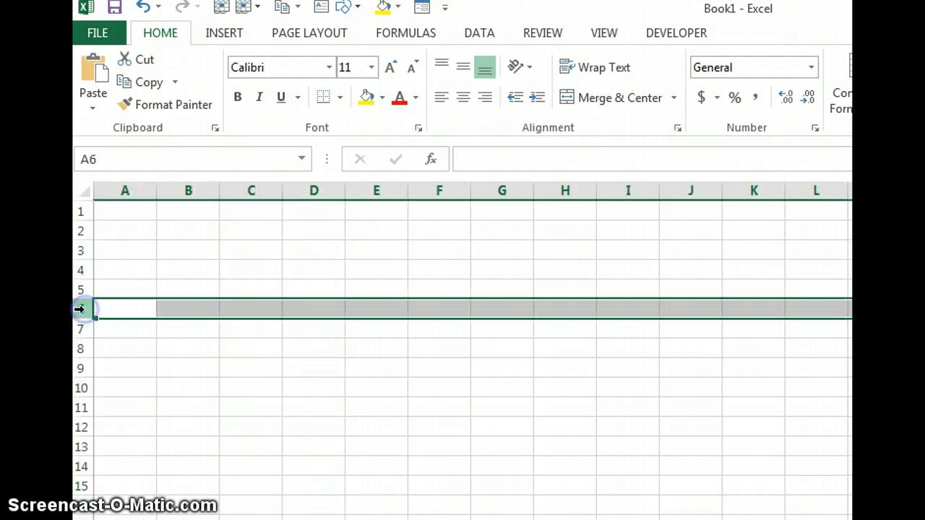
pyautogui.click(312, 314)
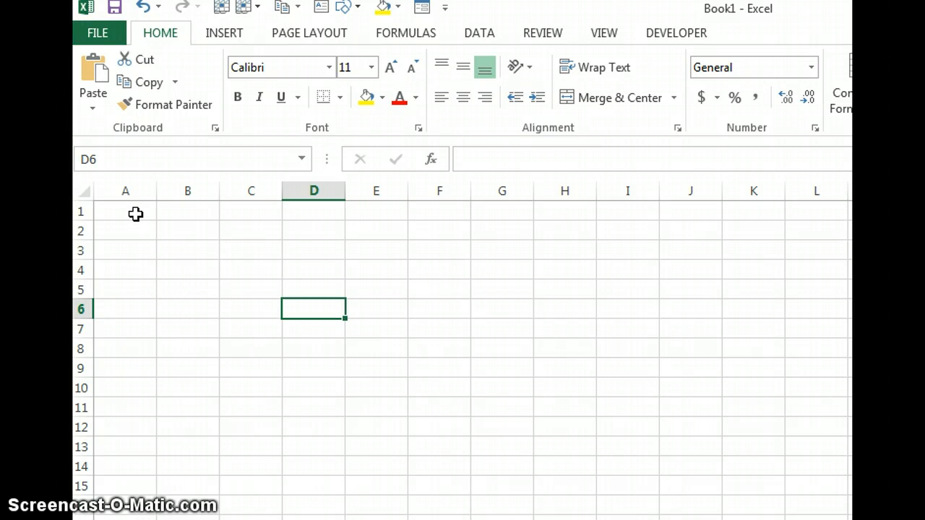
# Enter the column heading "Mass" in cell A1.
pyautogui.click(136, 213)
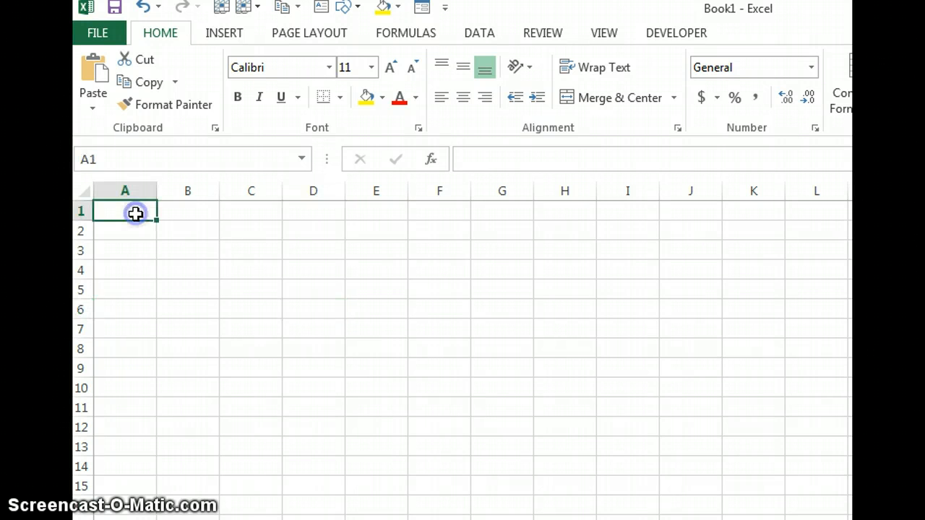
pyautogui.click(415, 509)
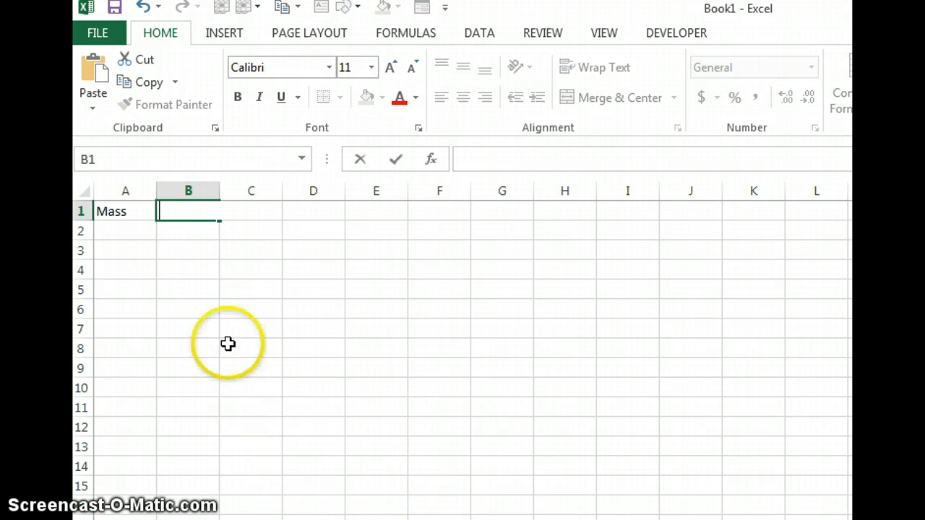
pyautogui.click(144, 233)
pyautogui.click(124, 213)
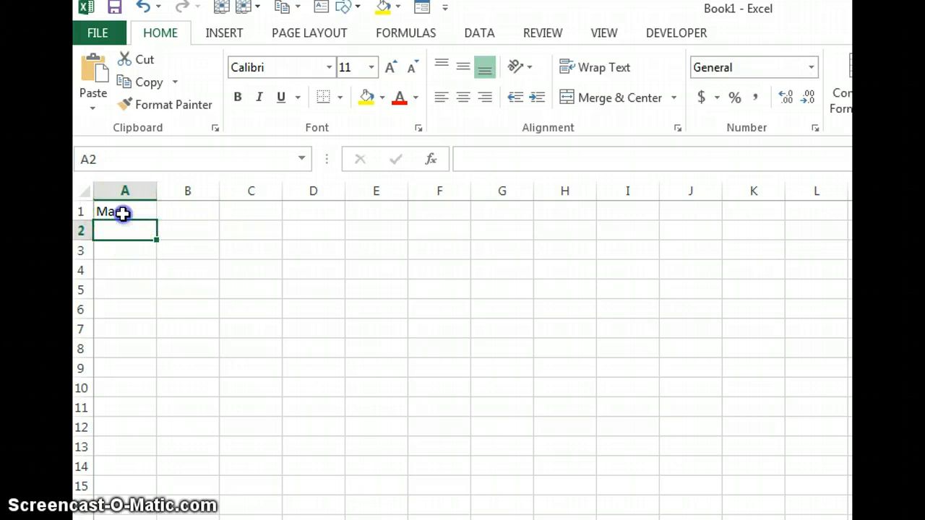
# Enter the column heading "Static Friction (N)" in cell B1.
pyautogui.click(174, 211)
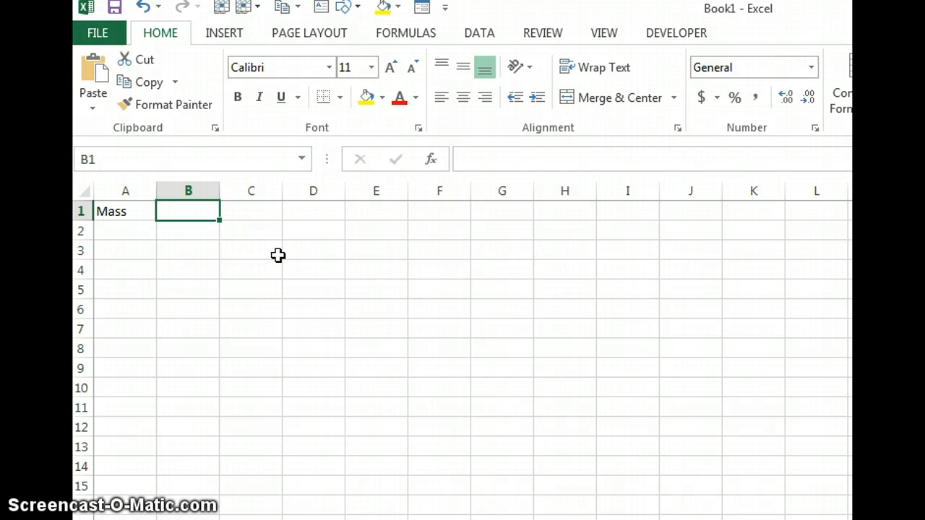
pyautogui.write('Static Friction (N')
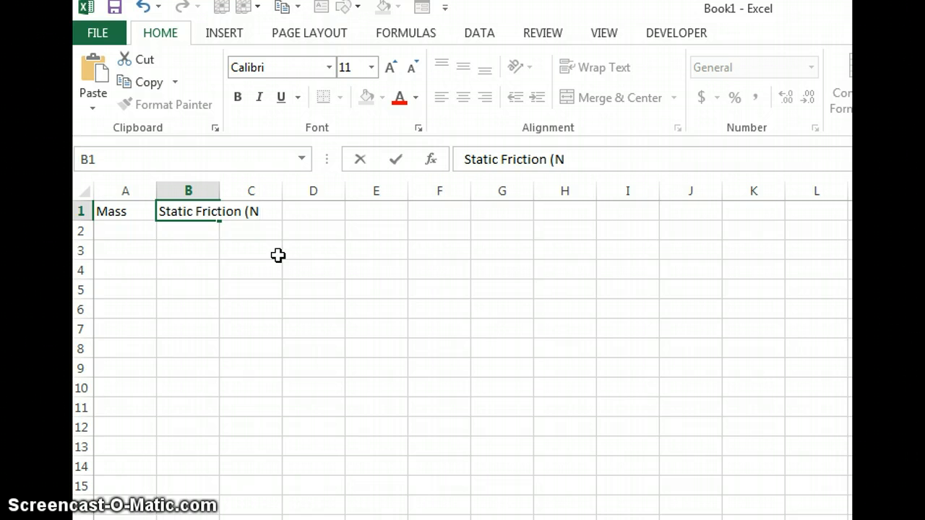
pyautogui.click(278, 255)
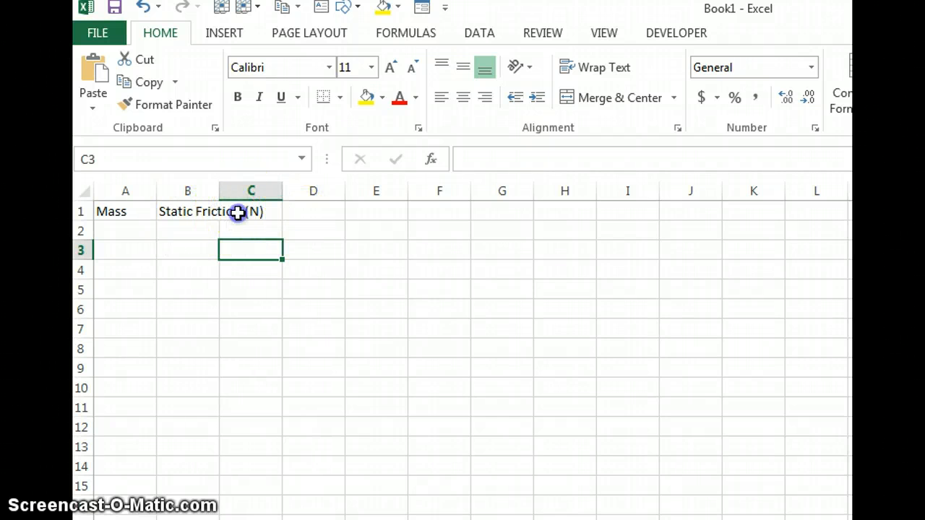
# Enter the column heading "Sliding Friction (N)" in cell C1.
pyautogui.click(235, 212)
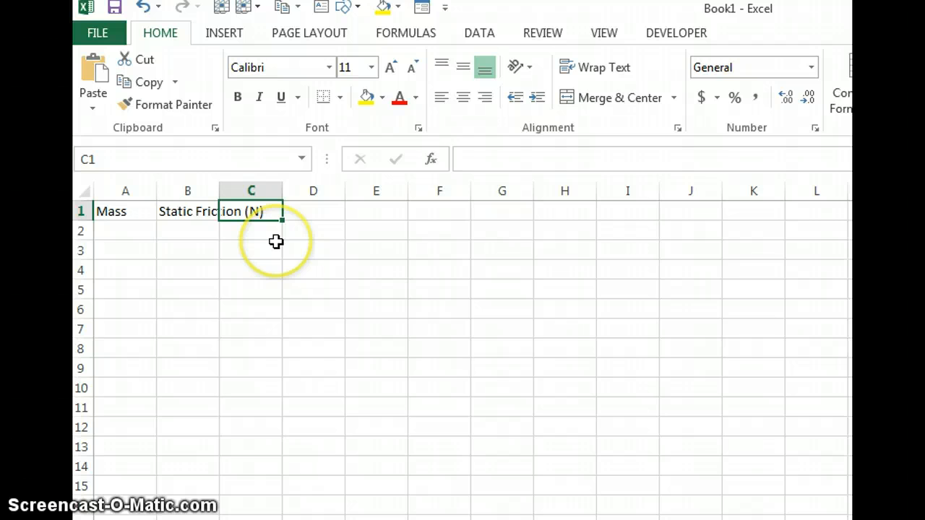
pyautogui.write('Sliding Friction')
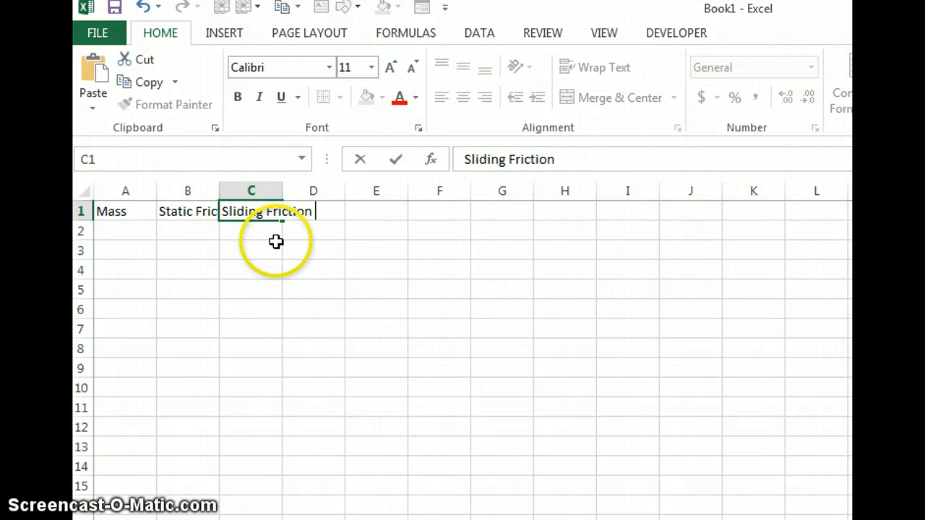
pyautogui.write(' (N)')
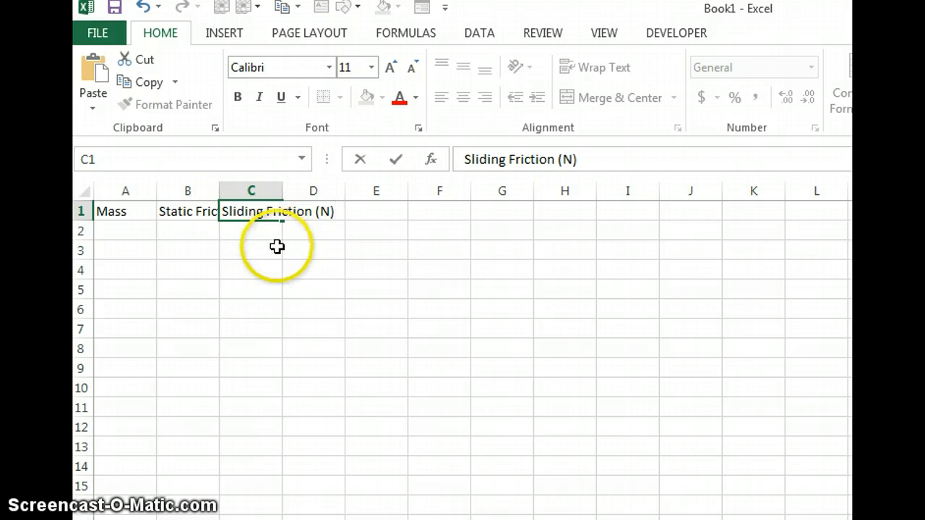
pyautogui.click(269, 264)
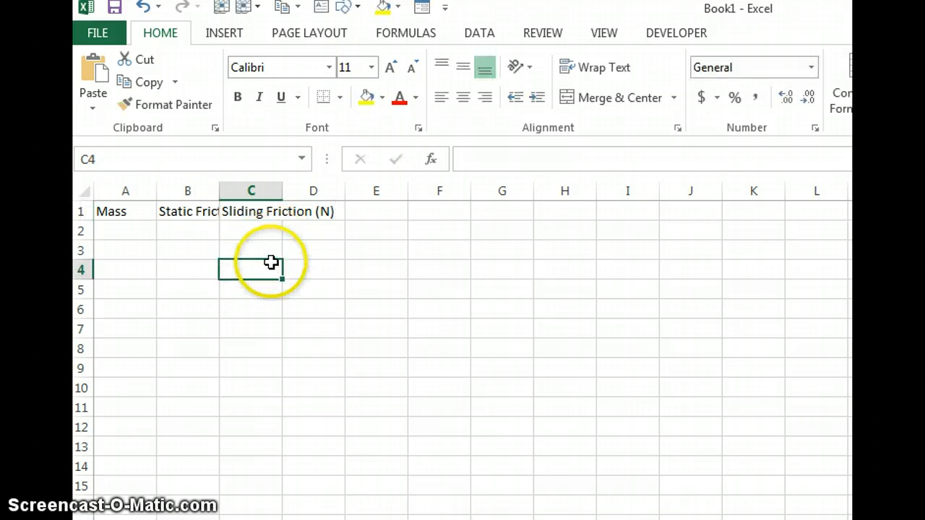
# Widen columns B and C so the Static Friction and Sliding Friction headings fit completely.
pyautogui.click(202, 211)
pyautogui.click(222, 211)
pyautogui.click(199, 210)
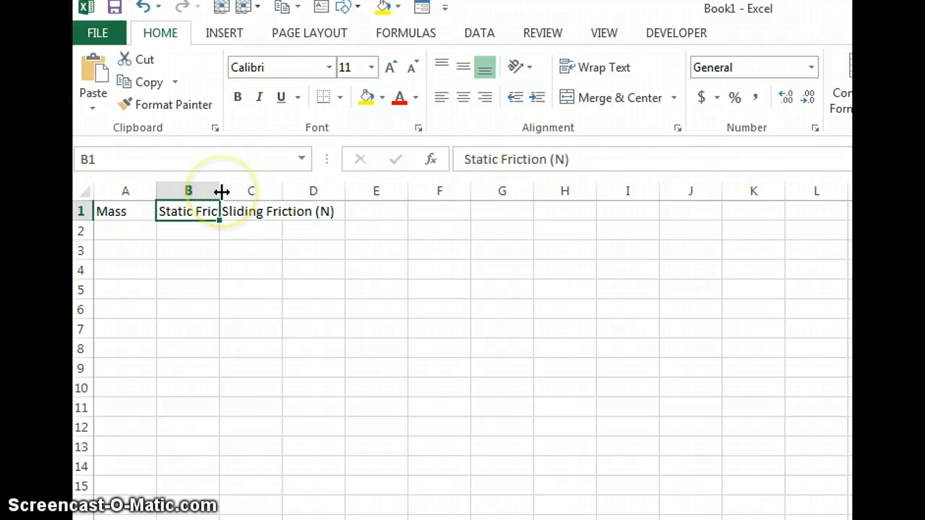
pyautogui.moveTo(220, 191); pyautogui.dragTo(277, 190)
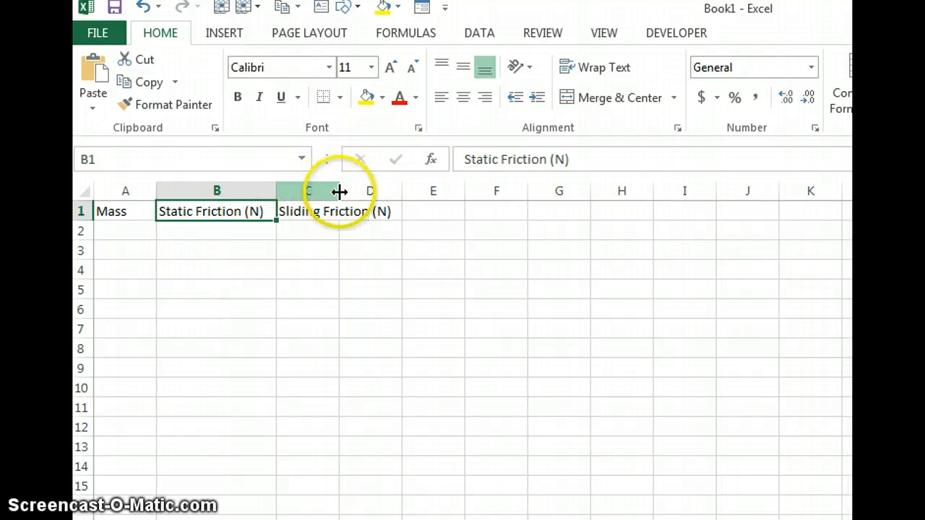
pyautogui.moveTo(340, 191); pyautogui.dragTo(398, 190)
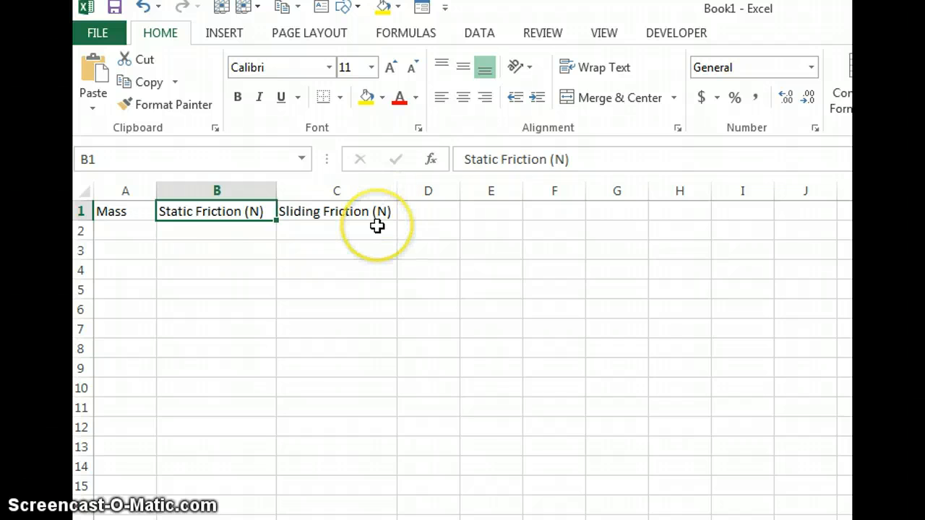
# Add the gram unit to the heading in A1 so it reads "Mass (g)".
pyautogui.click(124, 233)
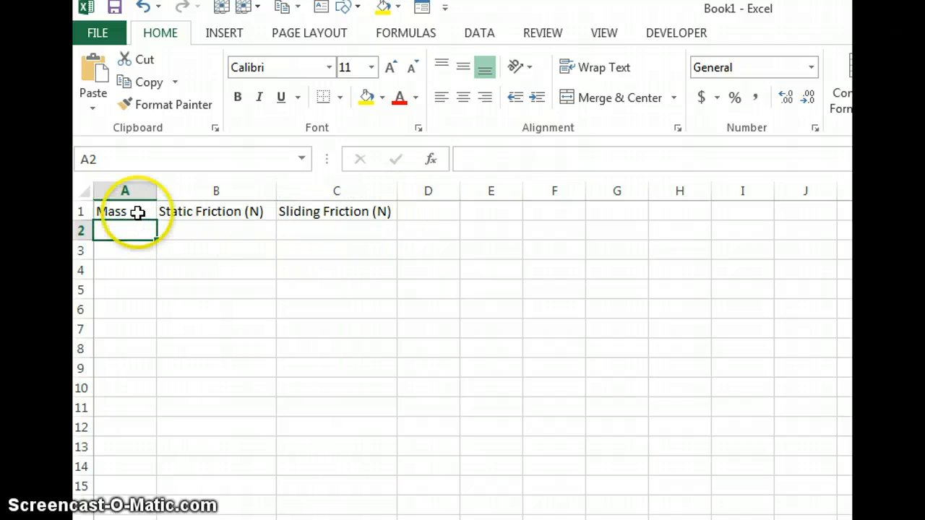
pyautogui.click(141, 208)
pyautogui.doubleClick(144, 211)
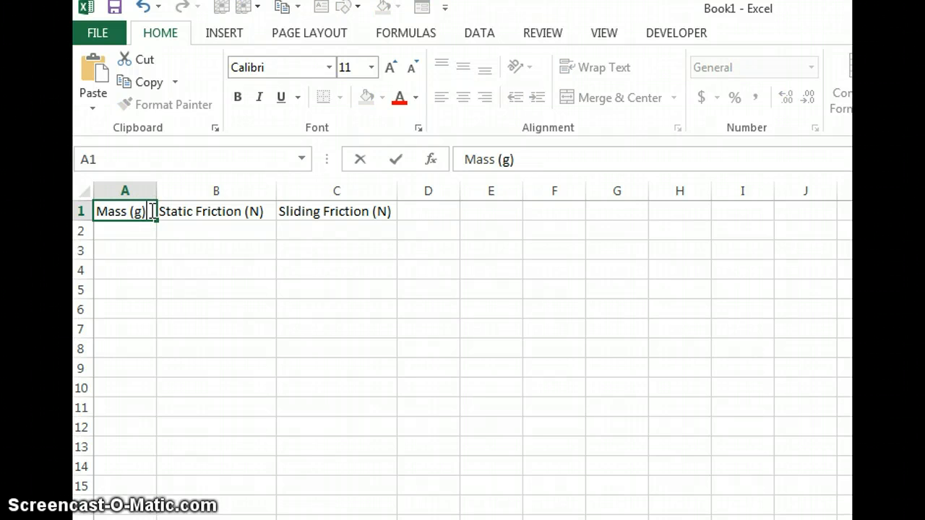
# Enter the mass values 1000, 2000 and 3000 in cells A2 to A4.
pyautogui.click(127, 239)
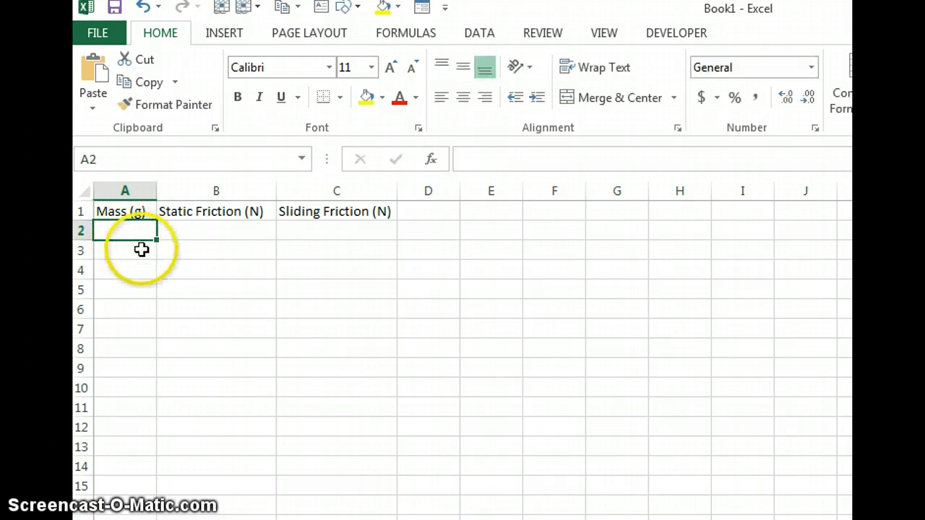
pyautogui.write('1000')
pyautogui.press('Return')
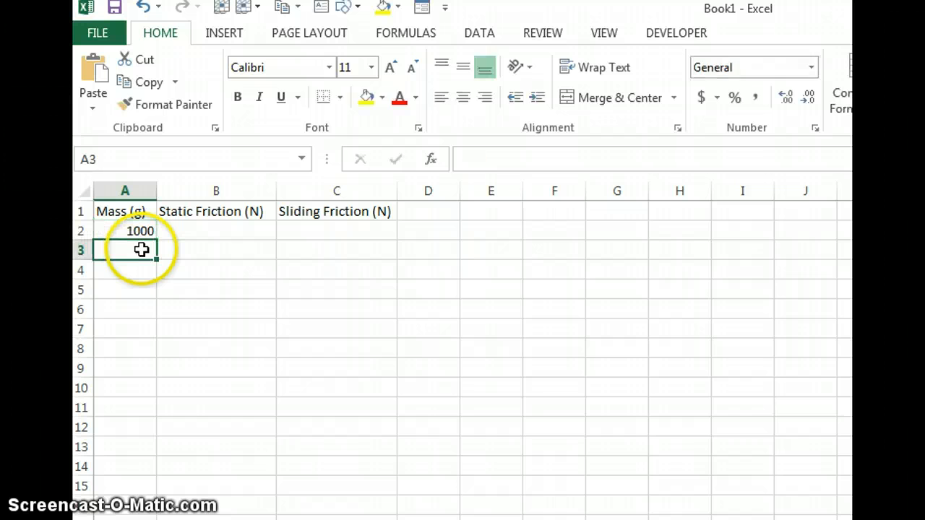
pyautogui.write('2000')
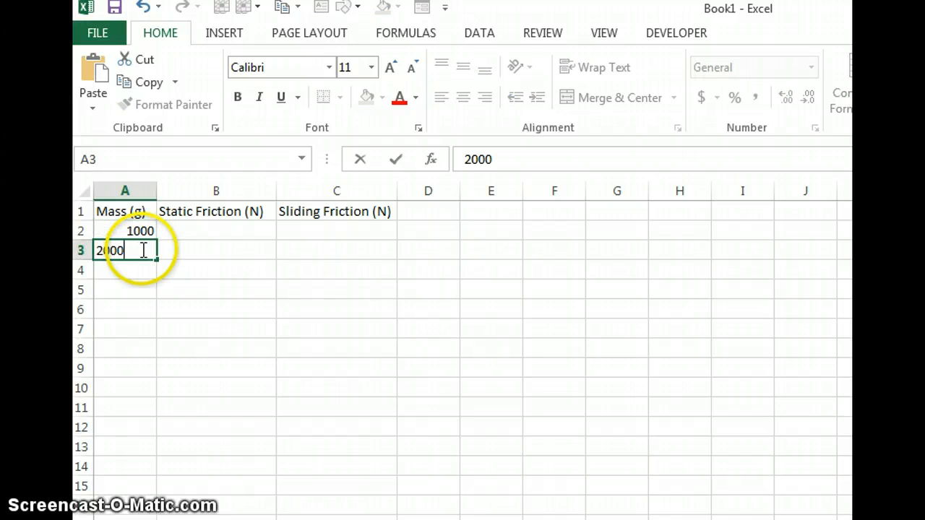
pyautogui.press('Return')
pyautogui.write('3000')
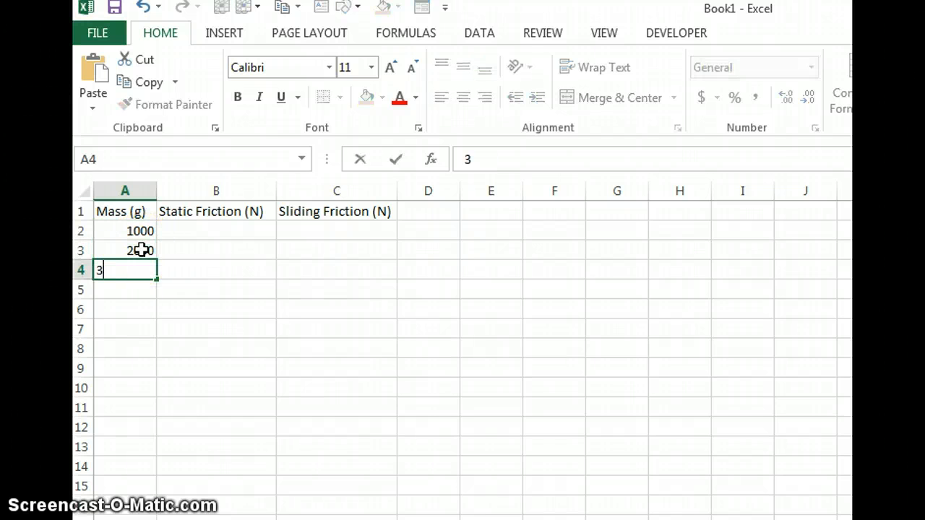
pyautogui.click(129, 311)
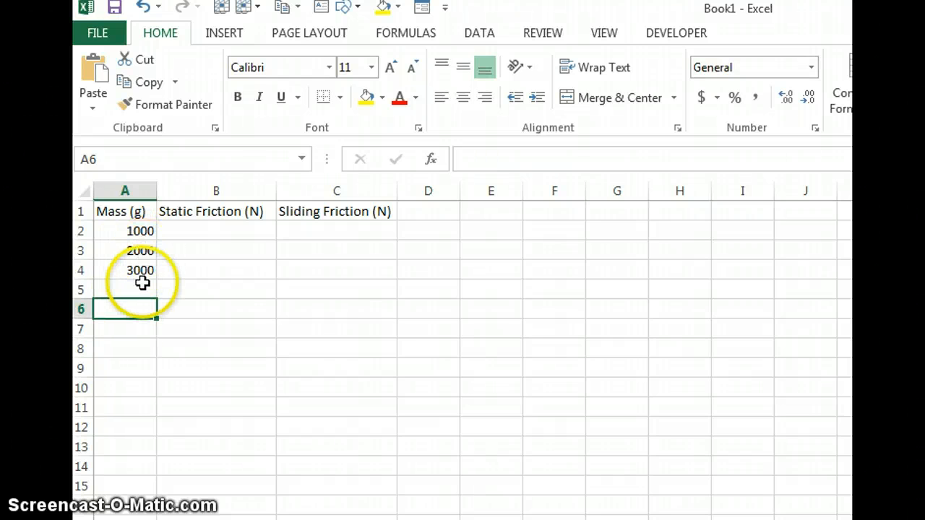
# Add the unit g to the mass value in A2 and remove it again, keeping only the number 1000.
pyautogui.click(142, 231)
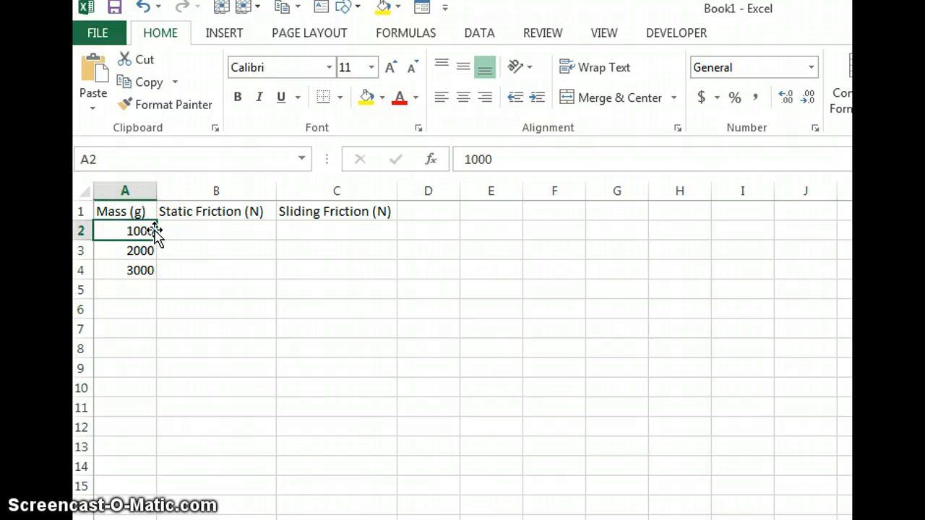
pyautogui.doubleClick(151, 229)
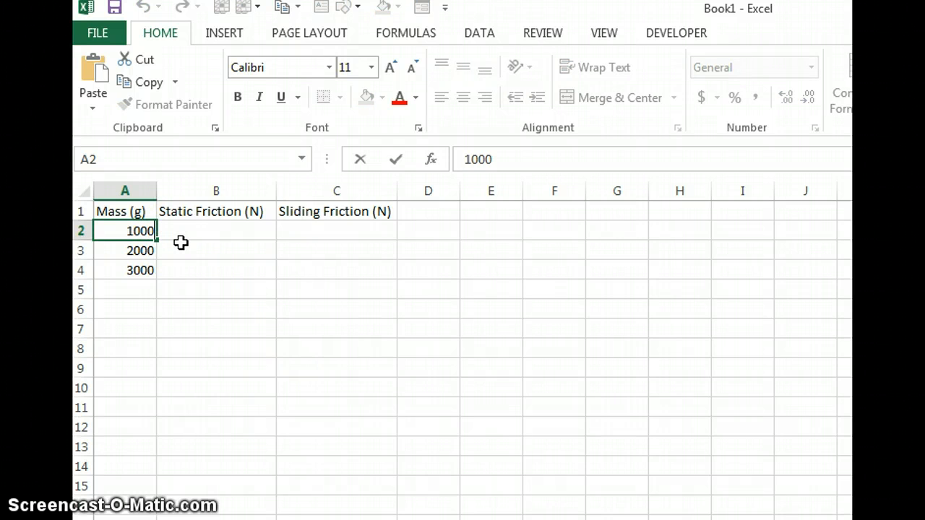
pyautogui.write('g')
pyautogui.press('Return')
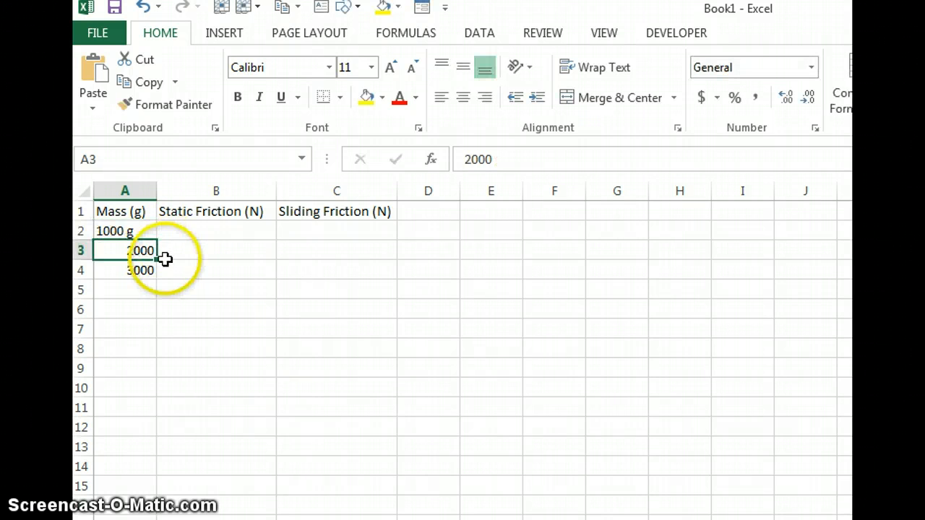
pyautogui.doubleClick(117, 231)
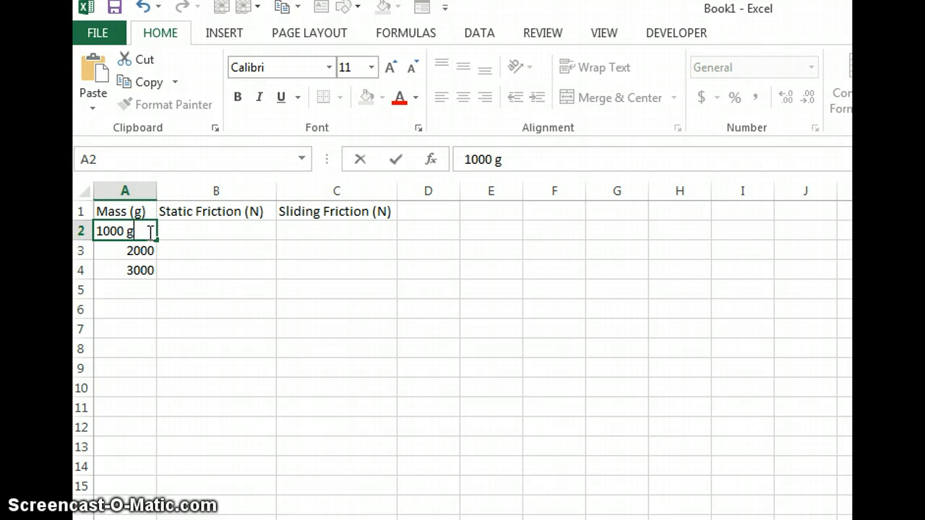
pyautogui.press('Return')
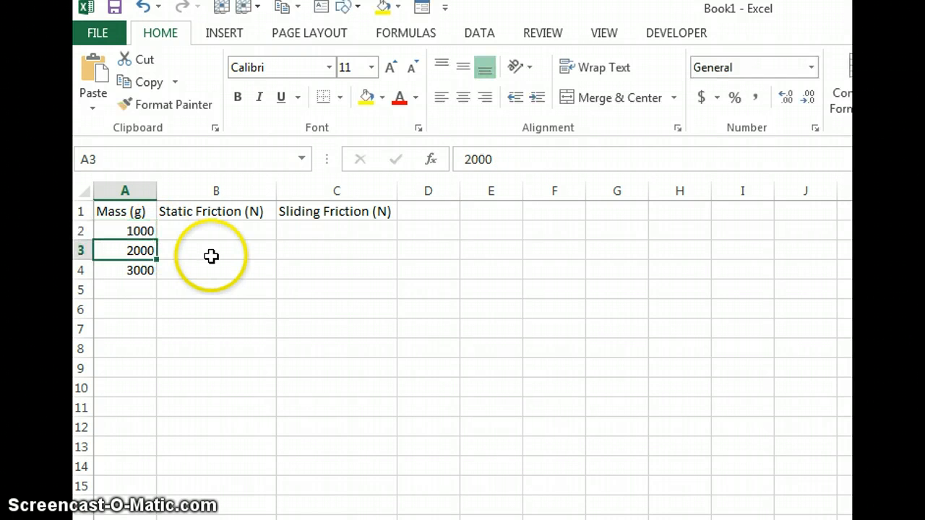
# Enter the static friction values 2, 4 and 6 in cells B2 to B4.
pyautogui.click(216, 230)
pyautogui.click(225, 224)
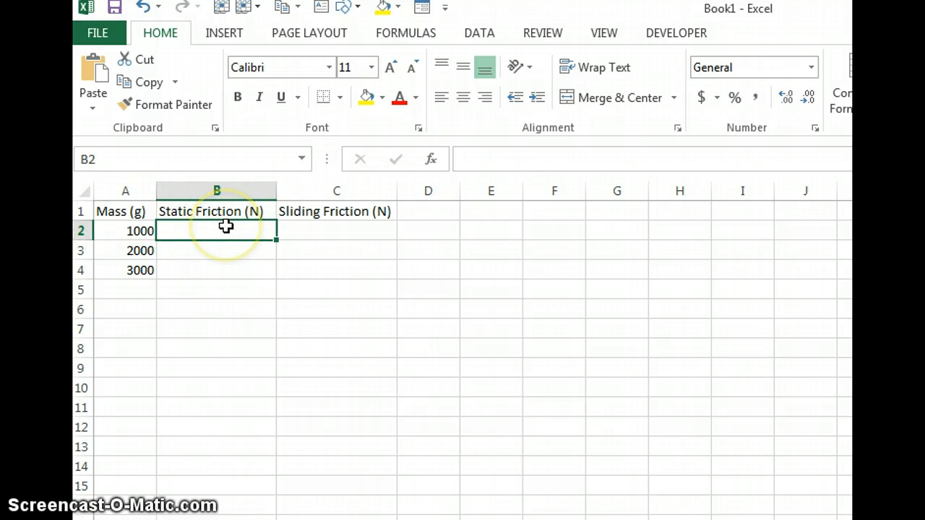
pyautogui.click(226, 227)
pyautogui.write('2')
pyautogui.press('Return')
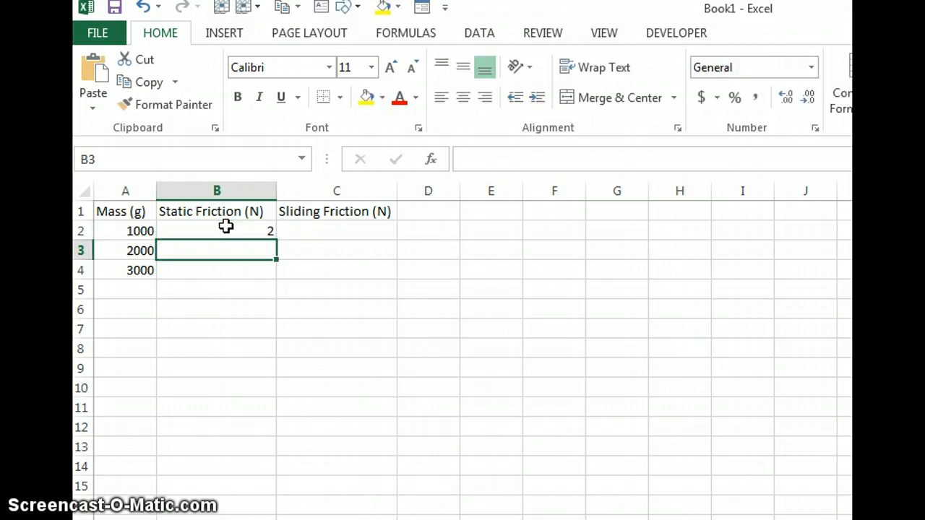
pyautogui.write('4')
pyautogui.press('Return')
pyautogui.write('6')
pyautogui.press('Return')
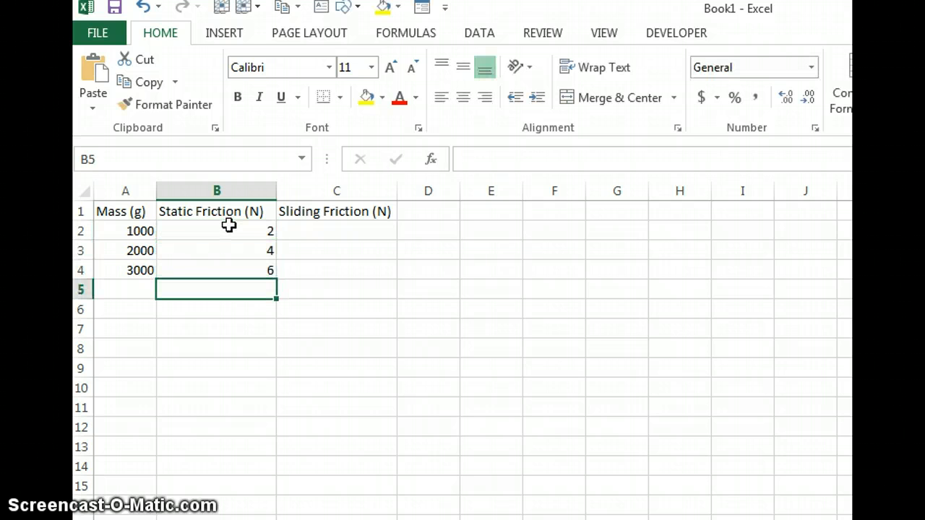
# Enter the sliding friction values 4.5, 5.5 and 7.8 in cells C2 to C4.
pyautogui.click(311, 233)
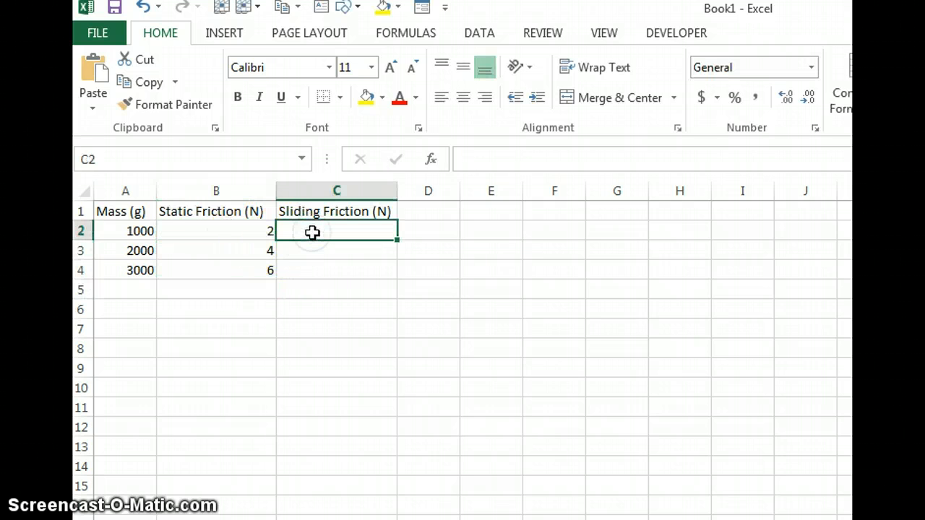
pyautogui.write('4.5')
pyautogui.press('Return')
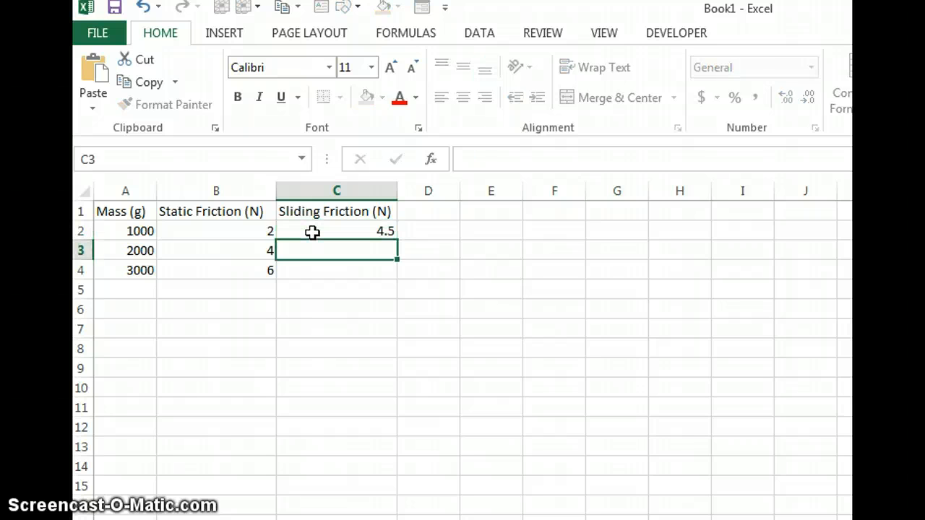
pyautogui.write('5.5')
pyautogui.press('Return')
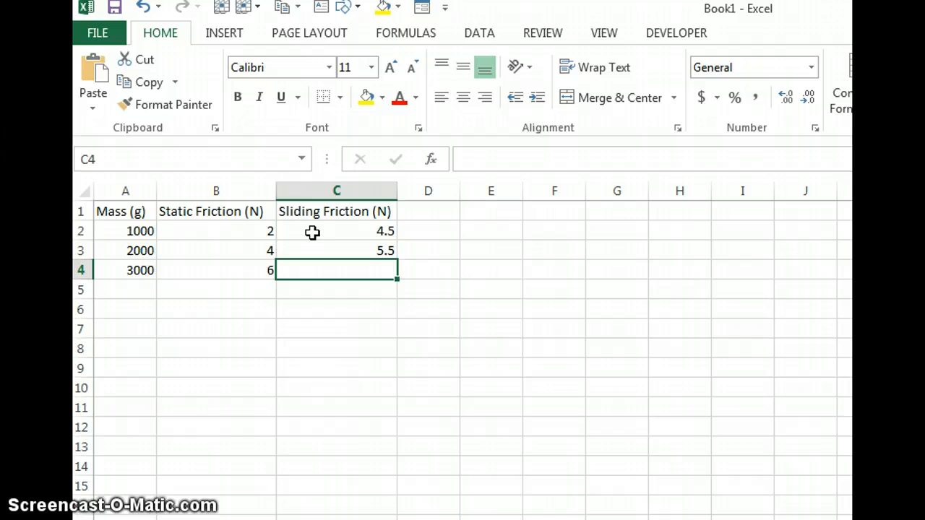
pyautogui.write('7.8')
pyautogui.press('Return')
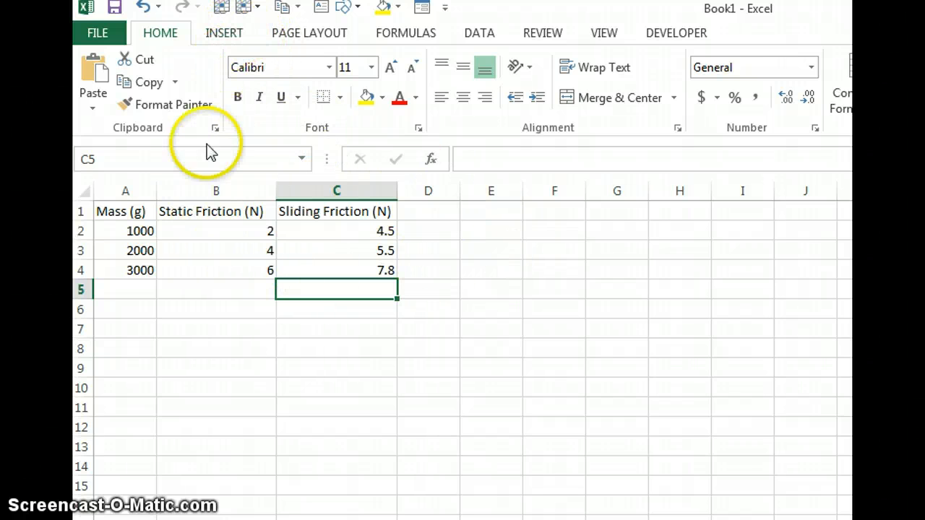
pyautogui.moveTo(135, 211); pyautogui.dragTo(382, 273)
pyautogui.click(223, 34)
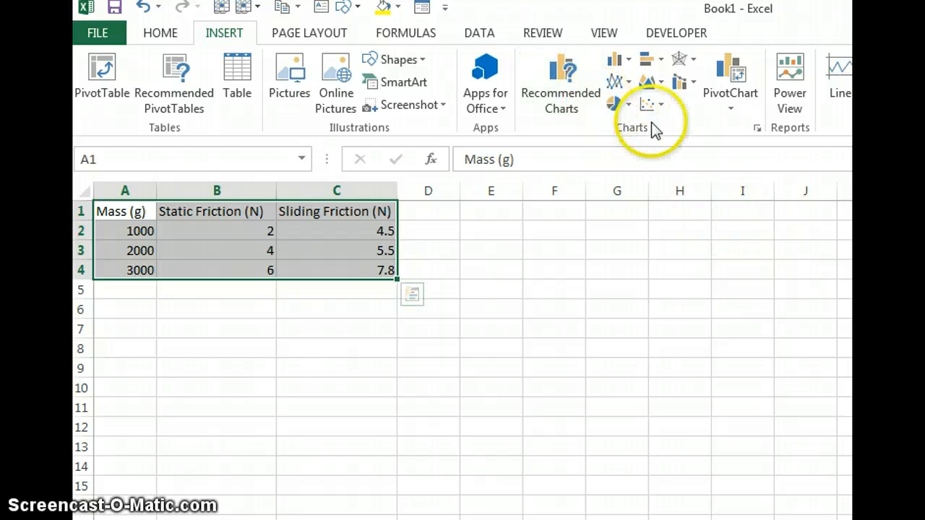
pyautogui.click(757, 127)
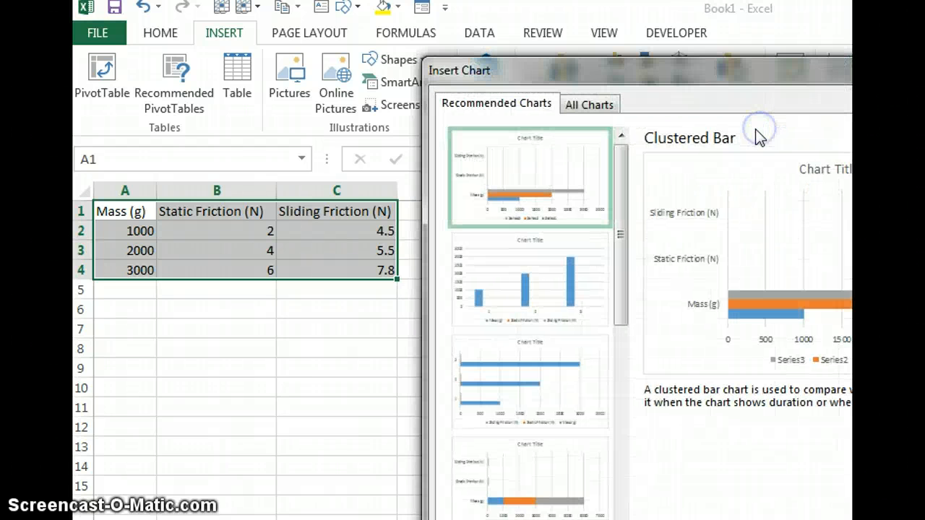
pyautogui.moveTo(748, 77); pyautogui.dragTo(452, 22)
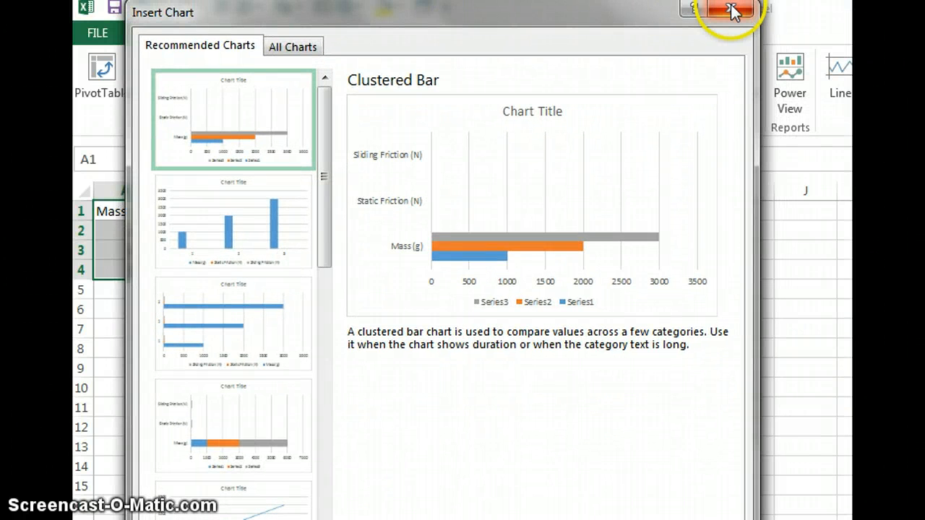
pyautogui.click(732, 11)
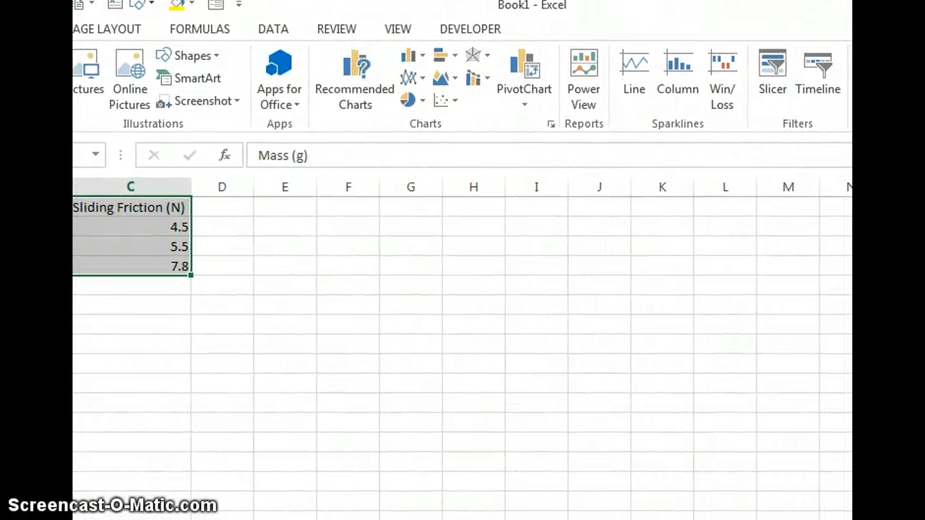
pyautogui.click(551, 126)
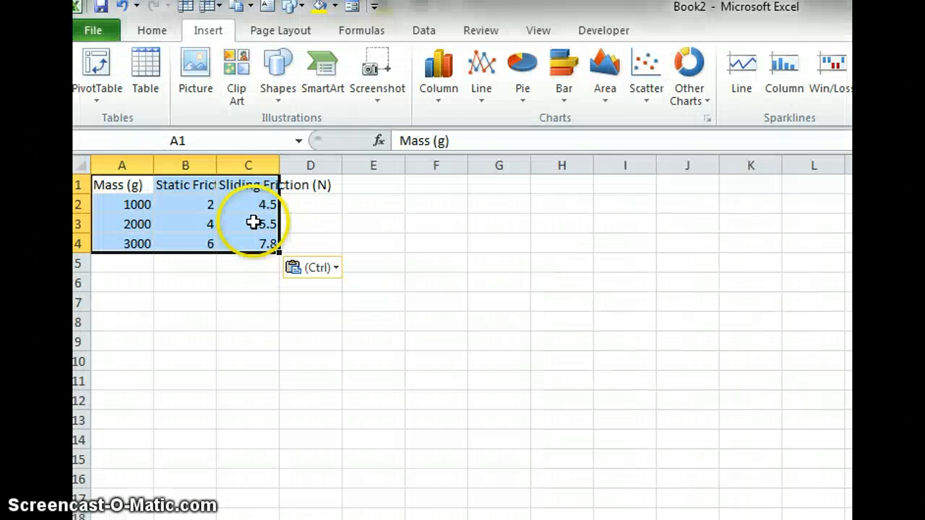
# Widen columns B and C in Book2 so the static and sliding friction headings fit, and deselect the table.
pyautogui.moveTo(218, 169); pyautogui.dragTo(300, 169)
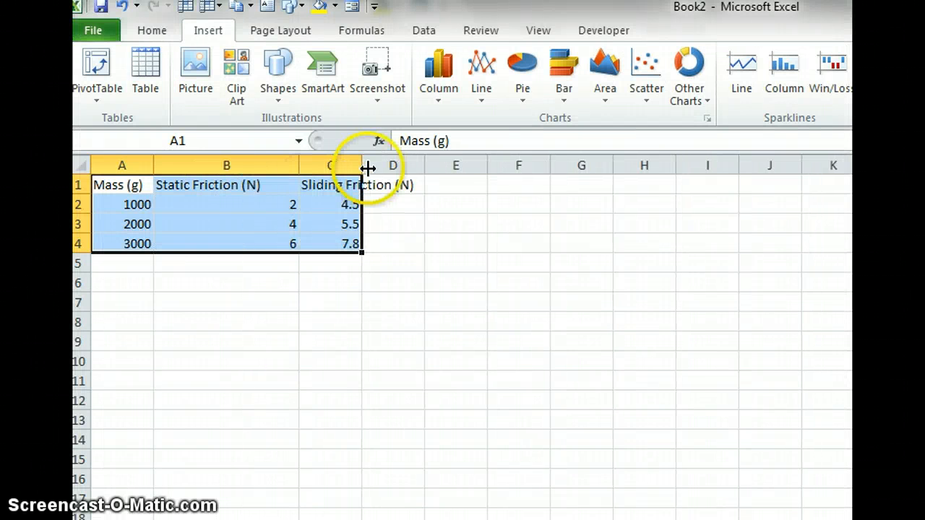
pyautogui.moveTo(365, 168); pyautogui.dragTo(422, 168)
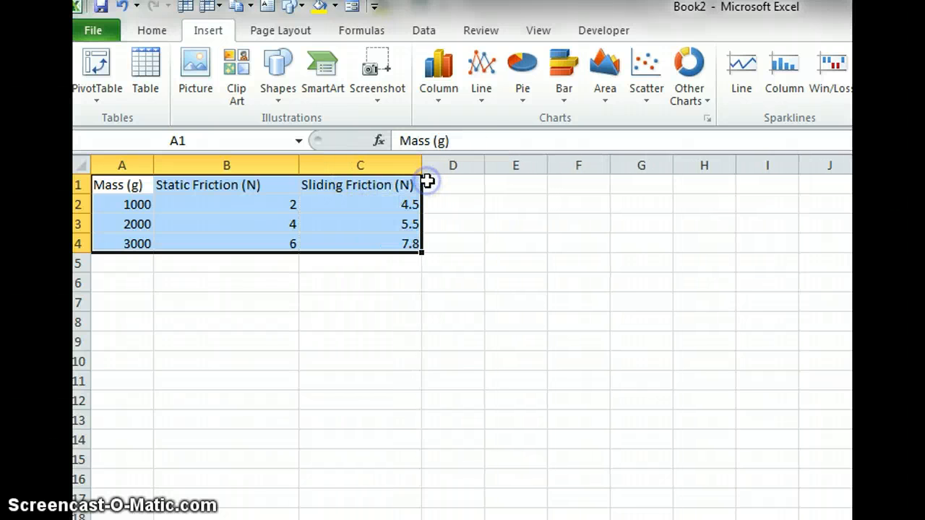
pyautogui.click(556, 258)
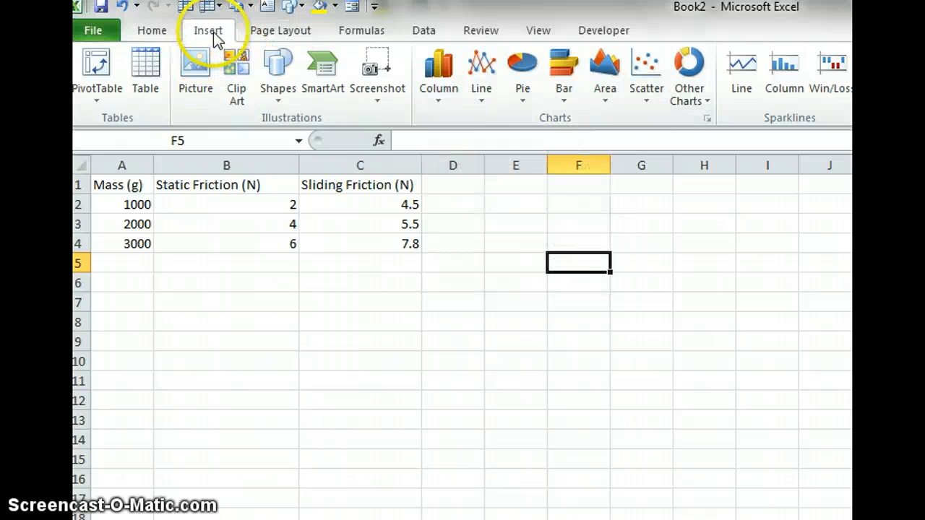
pyautogui.click(647, 69)
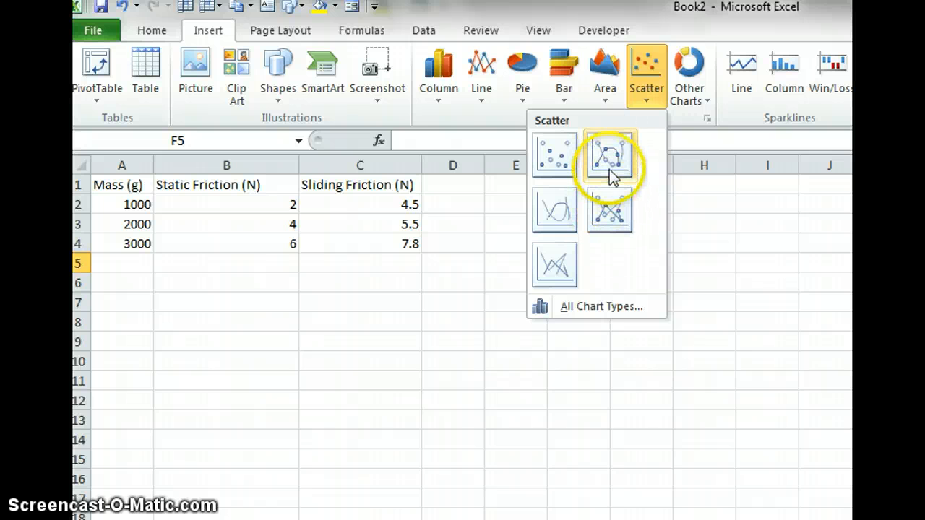
pyautogui.click(612, 210)
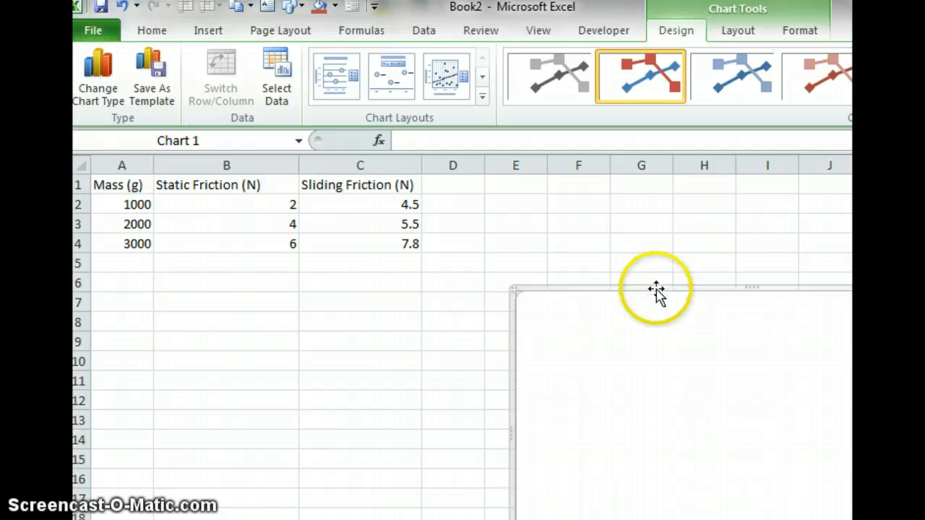
pyautogui.press('Delete')
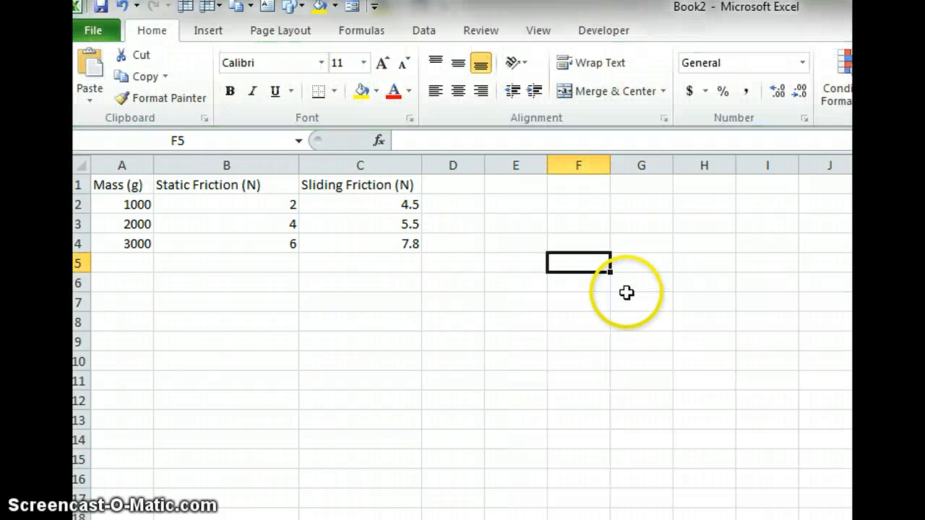
# Insert a scatter chart with straight lines and markers from the data in A1:C4 and move it up beside the table.
pyautogui.moveTo(104, 187); pyautogui.dragTo(387, 247)
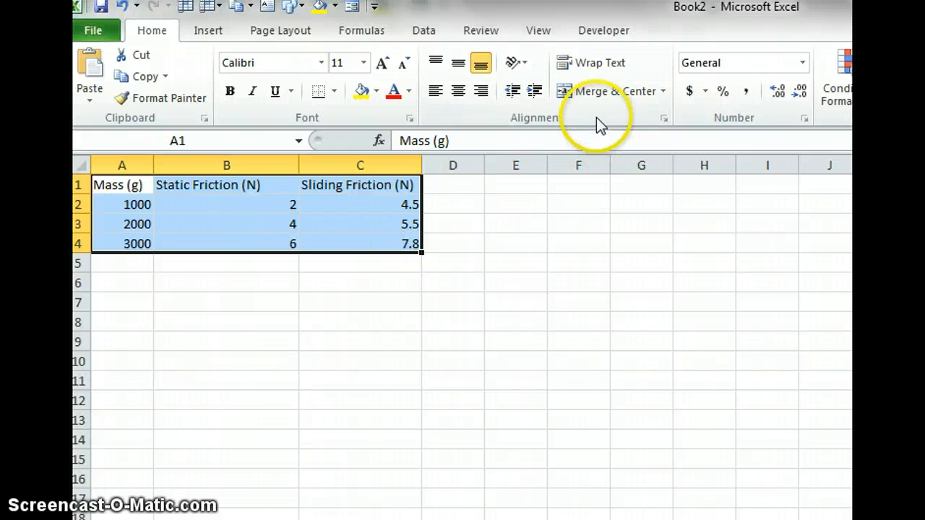
pyautogui.click(205, 30)
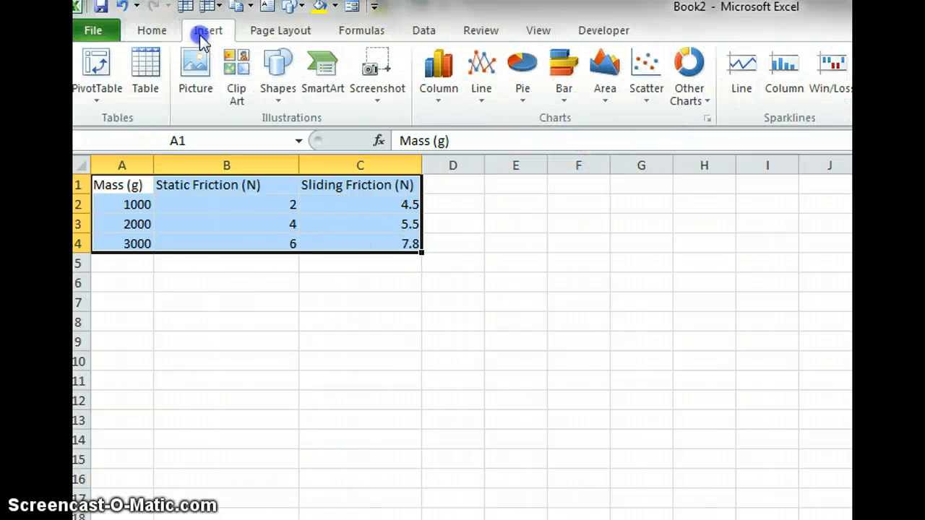
pyautogui.click(657, 83)
pyautogui.click(612, 211)
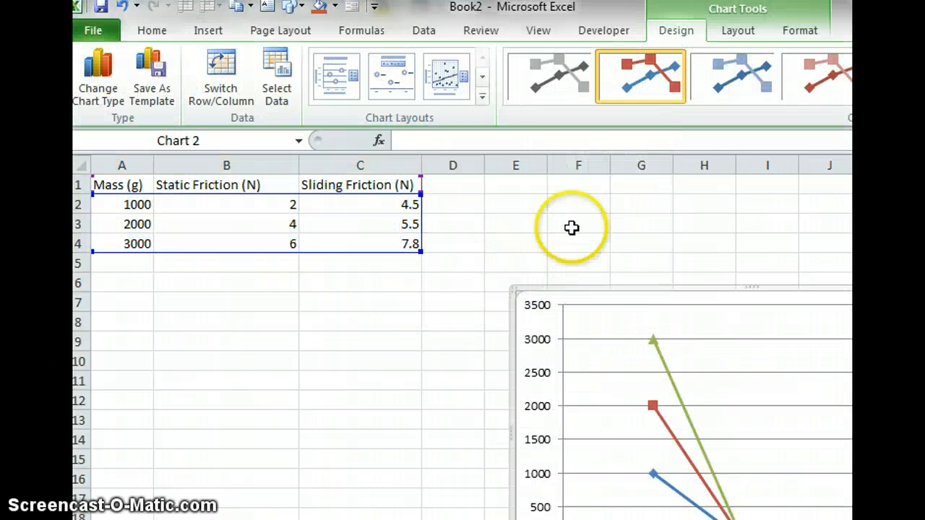
pyautogui.moveTo(747, 297); pyautogui.dragTo(596, 235)
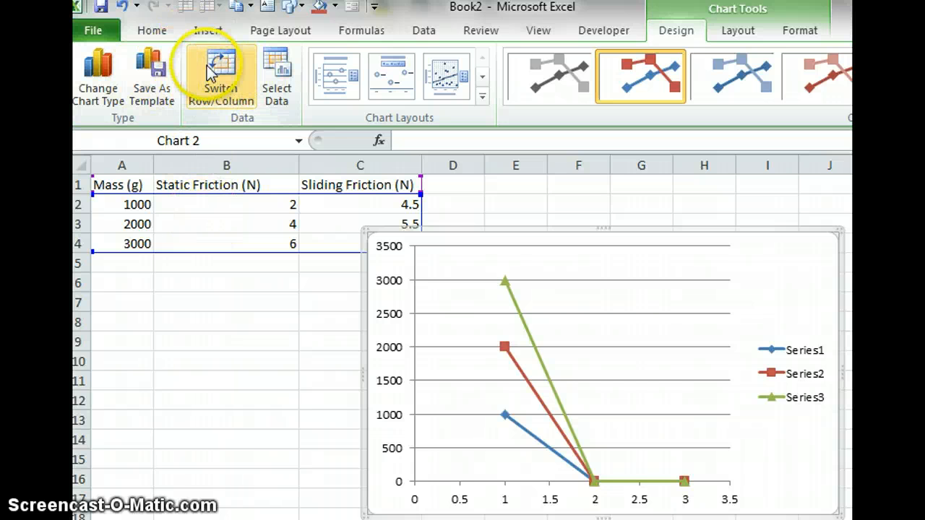
# Switch the chart's rows and columns, compare with the original arrangement, and leave mass on the horizontal axis with the two friction types as series.
pyautogui.click(223, 73)
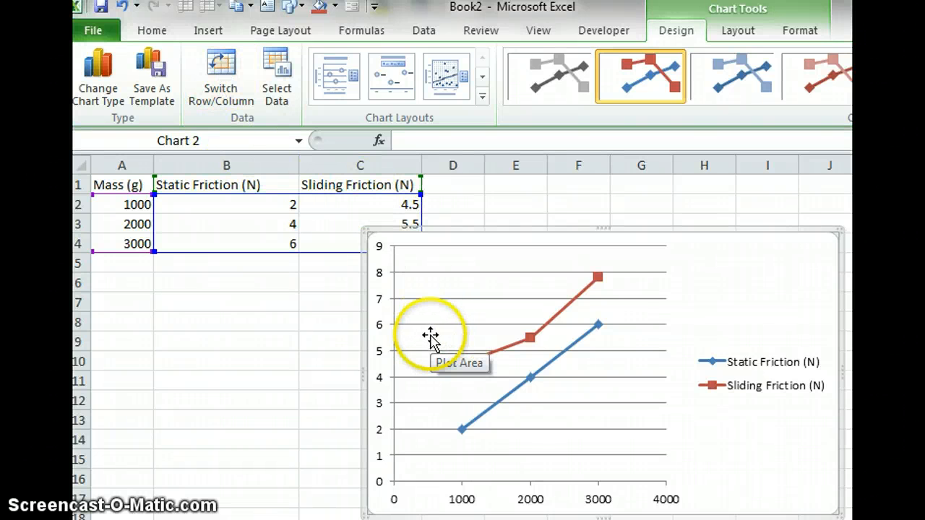
pyautogui.click(213, 74)
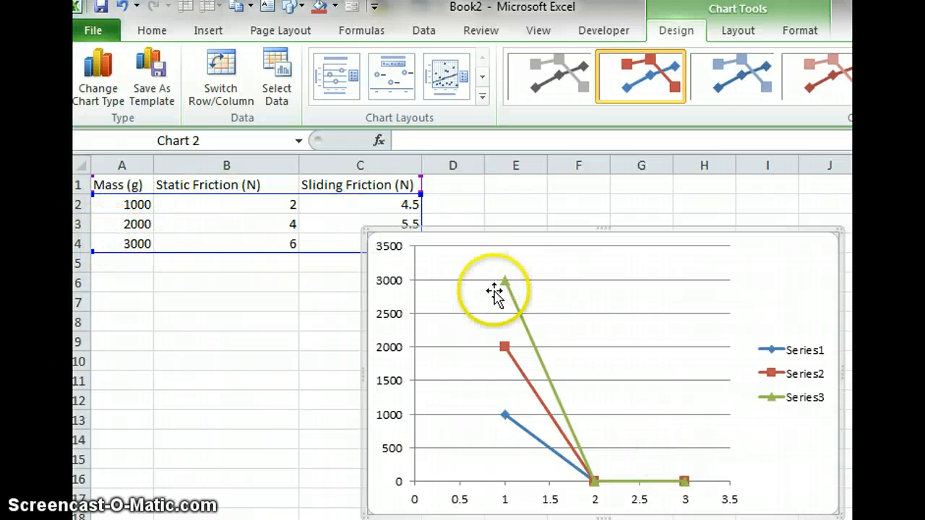
pyautogui.moveTo(594, 484)
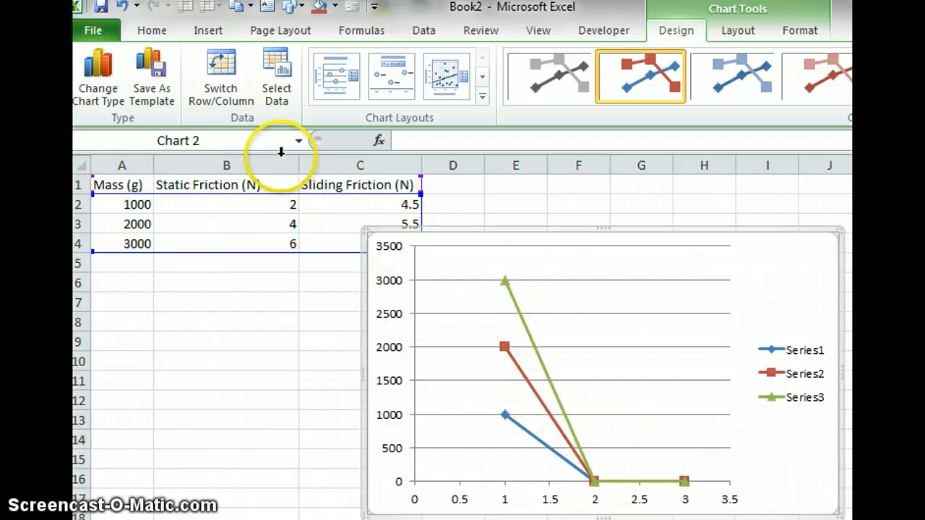
pyautogui.click(220, 64)
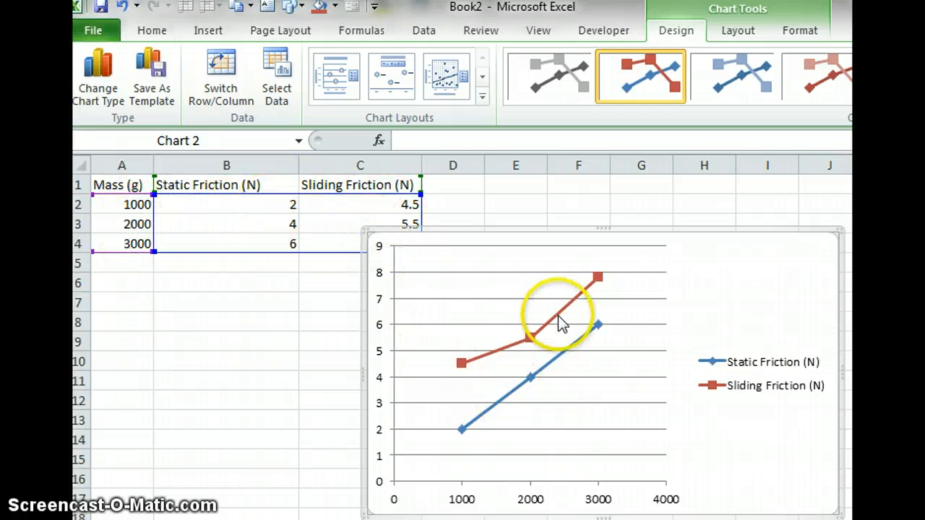
pyautogui.click(738, 40)
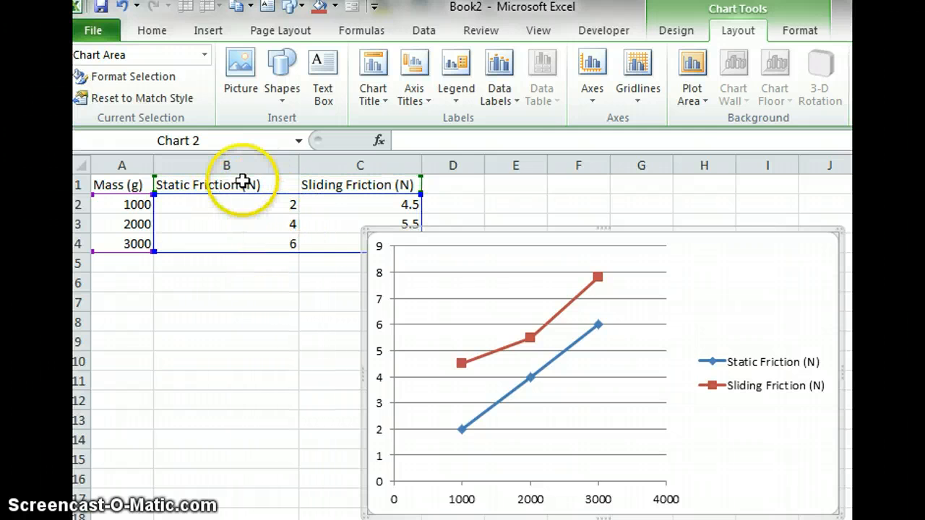
pyautogui.click(226, 166)
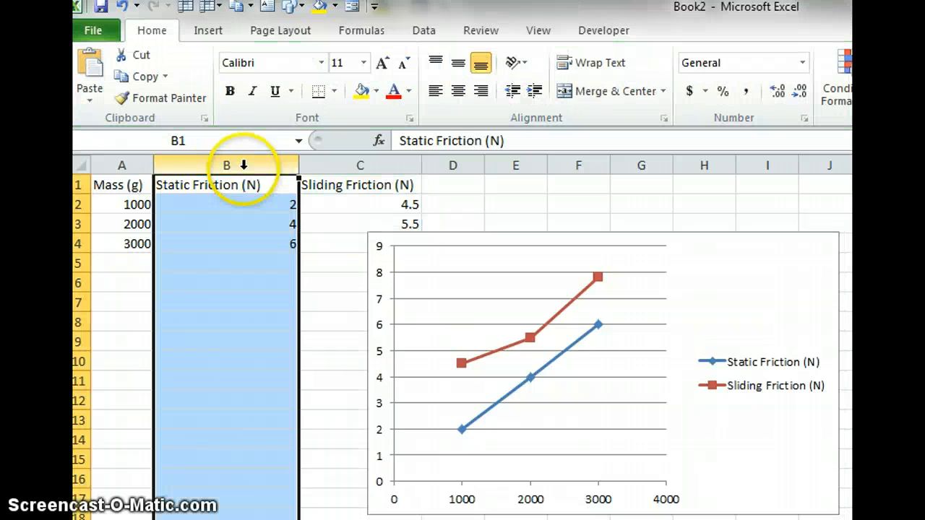
pyautogui.click(81, 283)
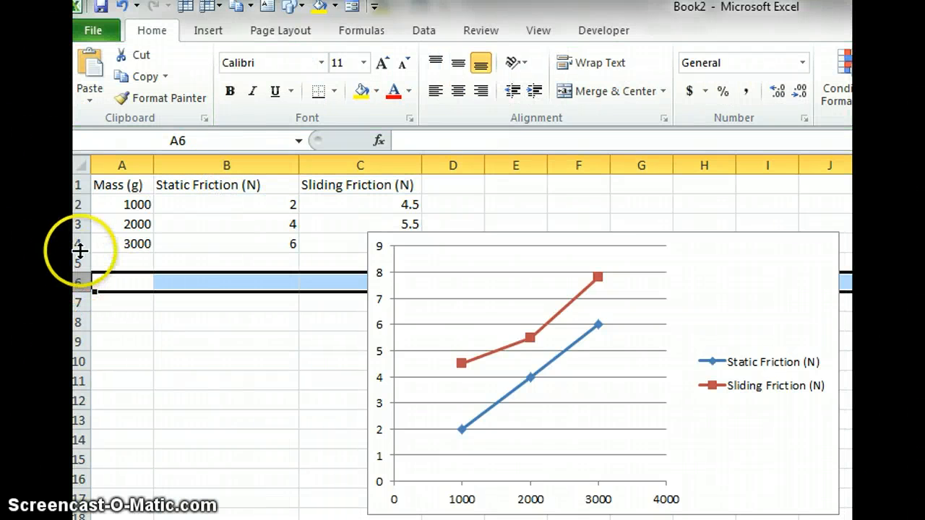
pyautogui.click(186, 321)
pyautogui.click(320, 282)
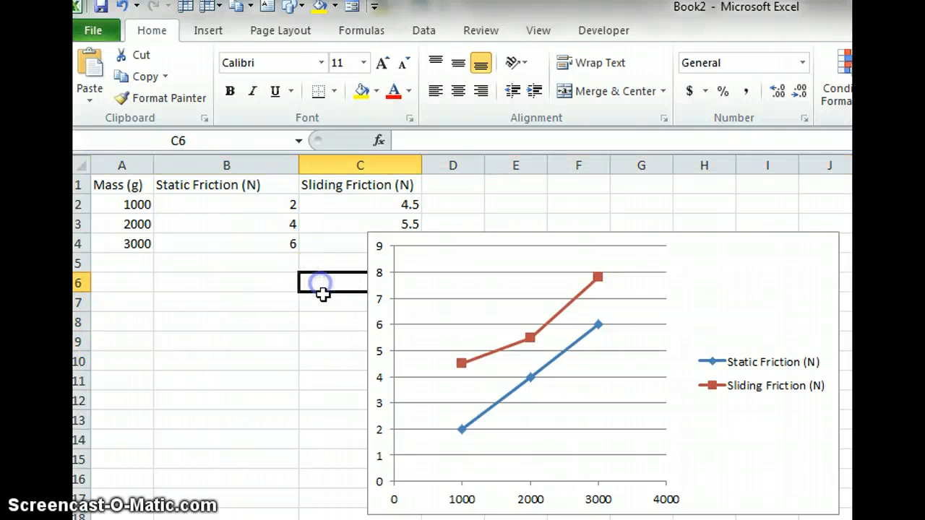